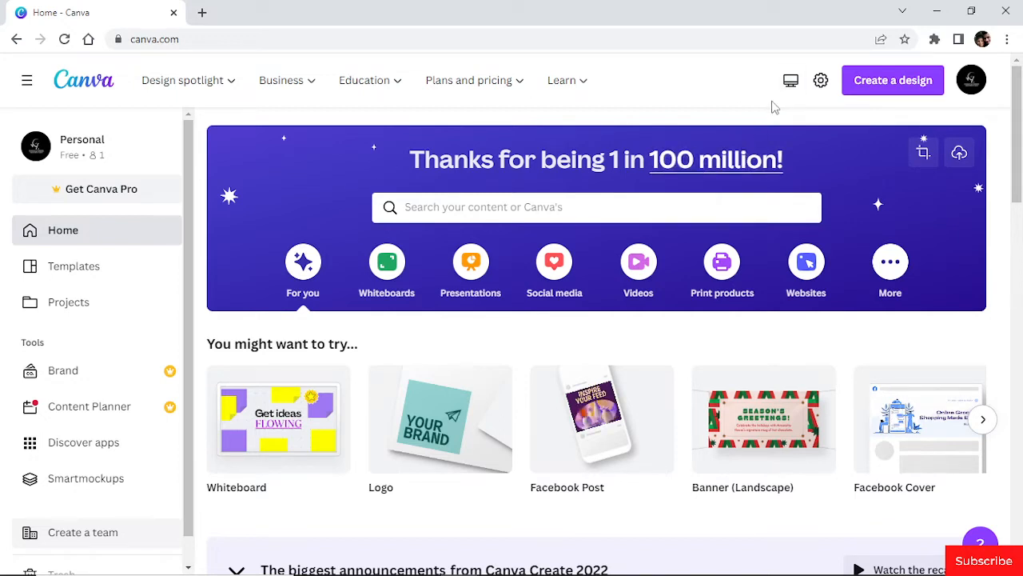
left_click(886, 87)
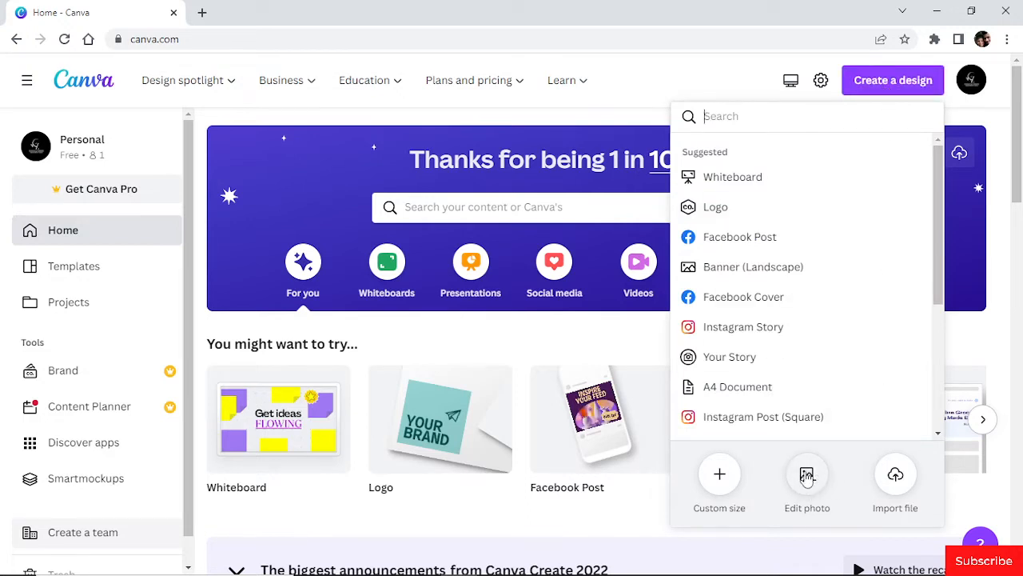
left_click(807, 477)
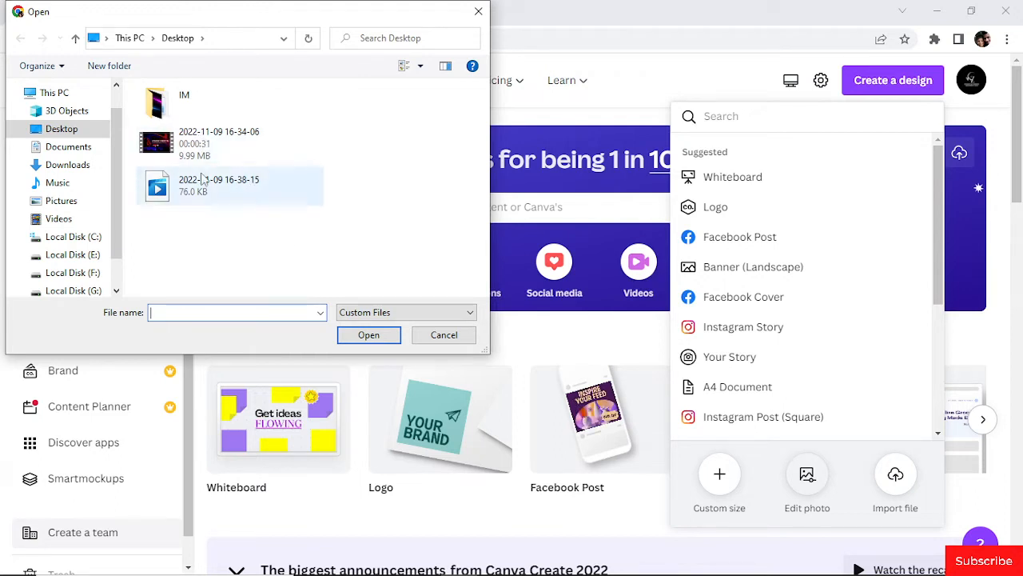
left_click(206, 152)
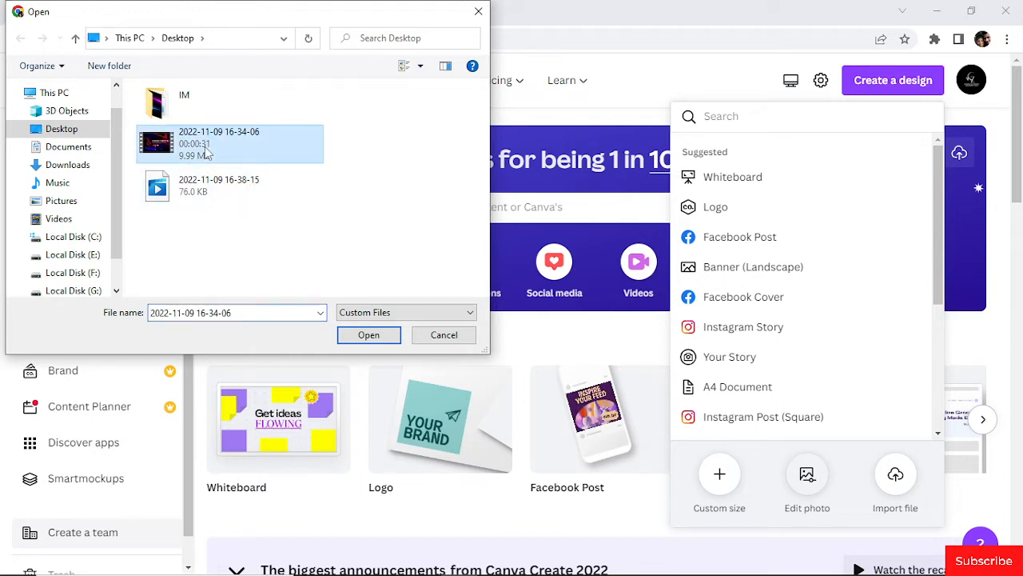
left_click(369, 335)
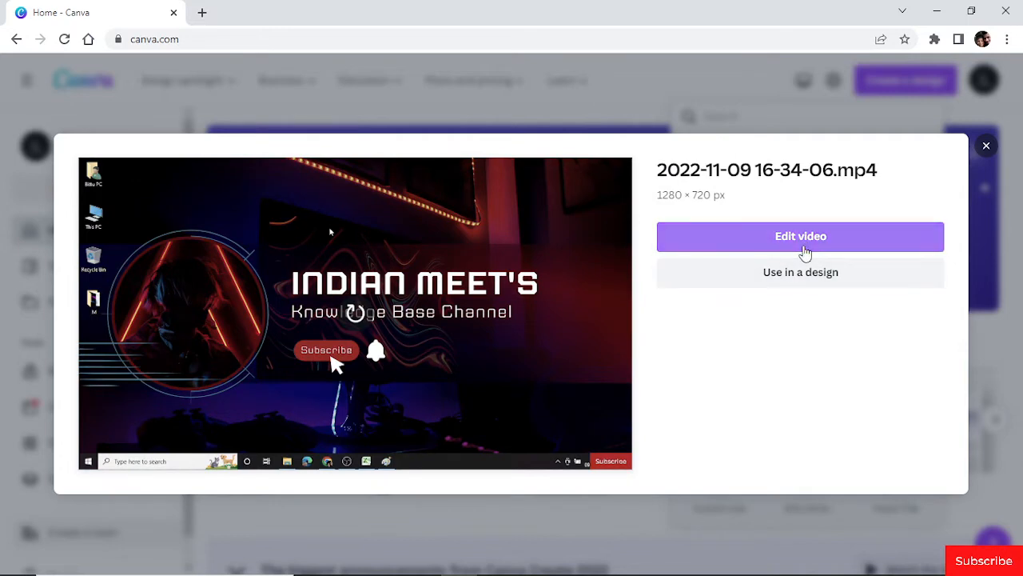
left_click(805, 252)
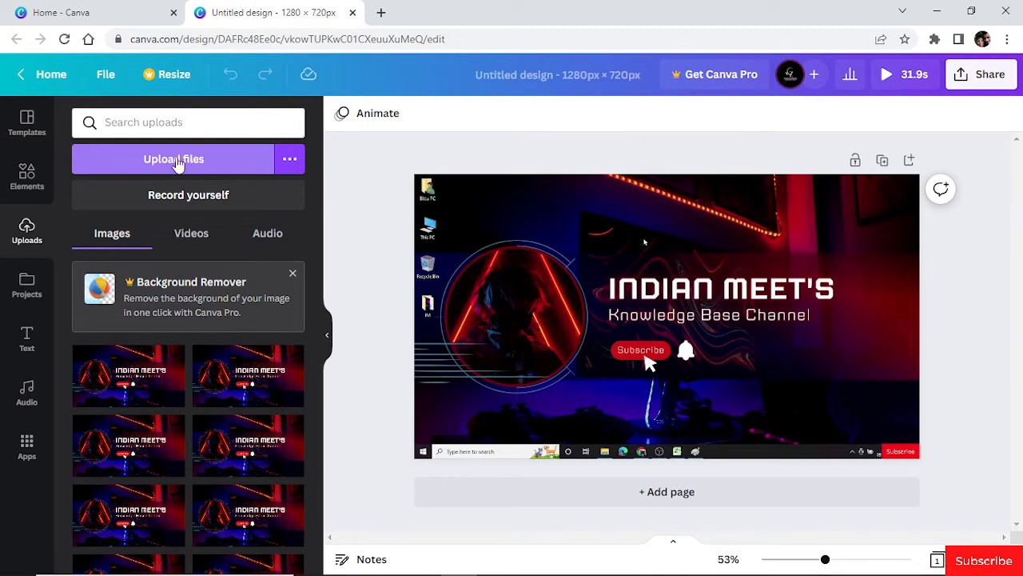
- Add the recently used Ukulele Song from the audio library to the video design
left_click(177, 159)
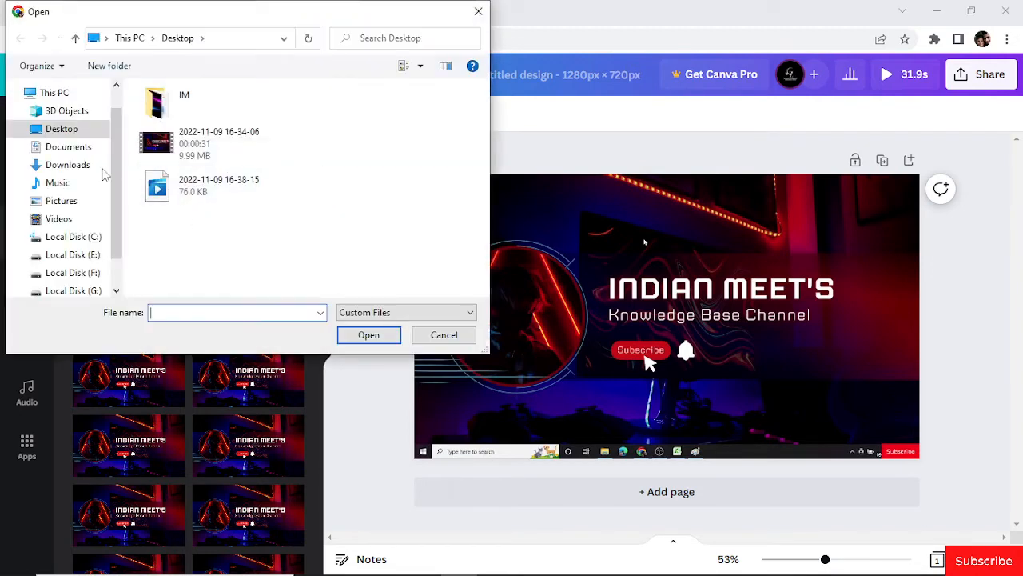
left_click(459, 340)
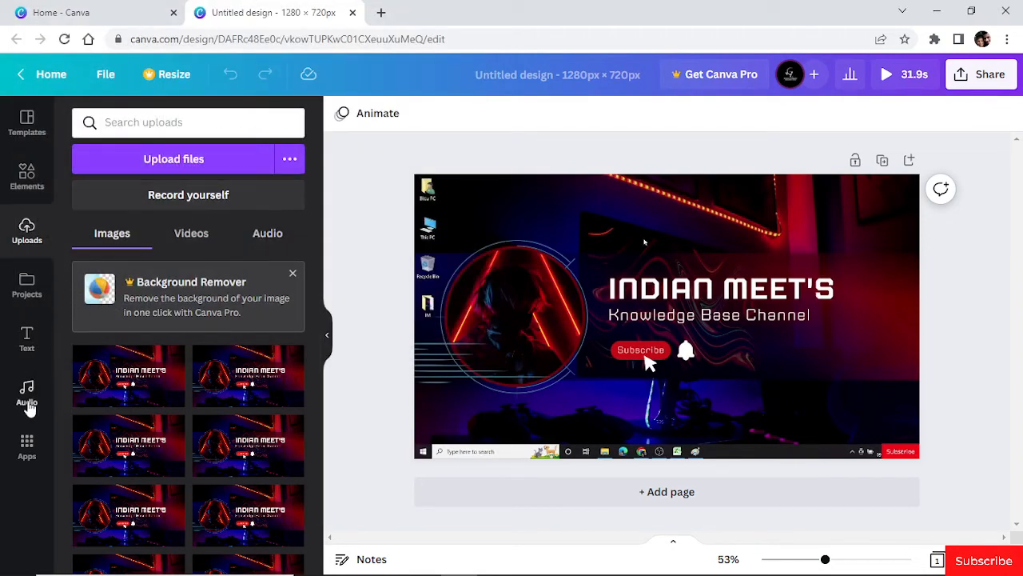
left_click(28, 404)
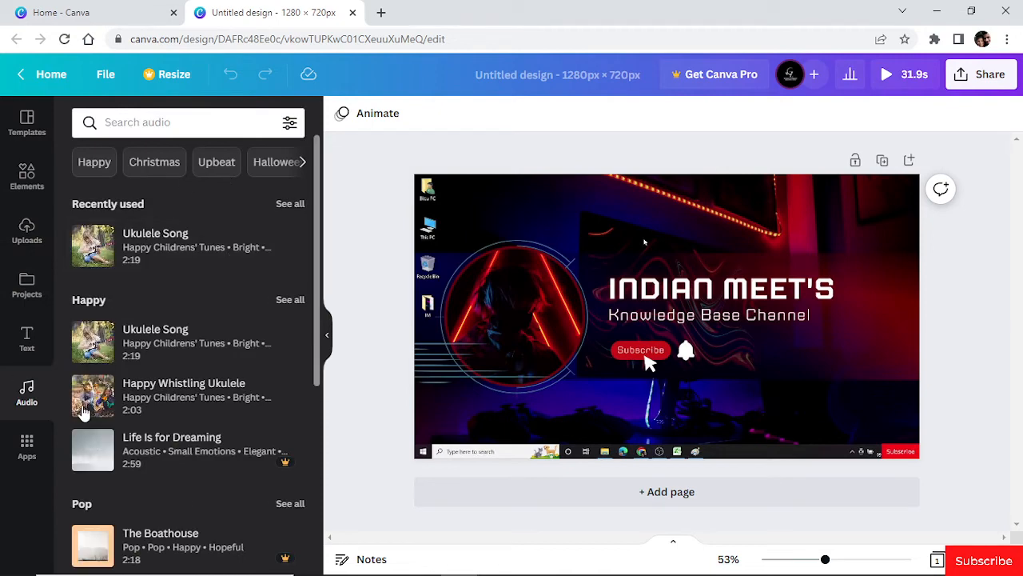
left_click_drag(317, 200, 313, 234)
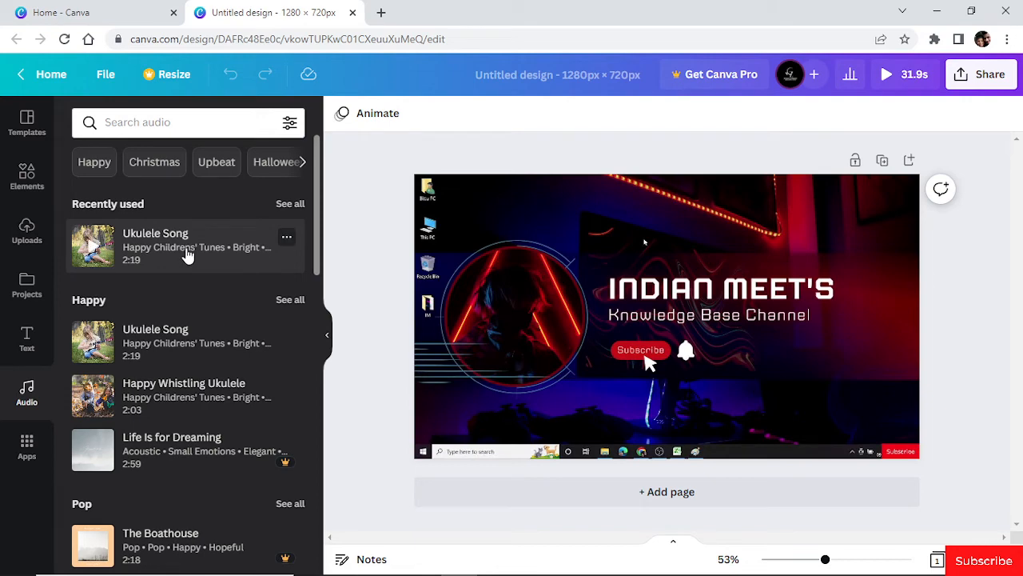
left_click(206, 252)
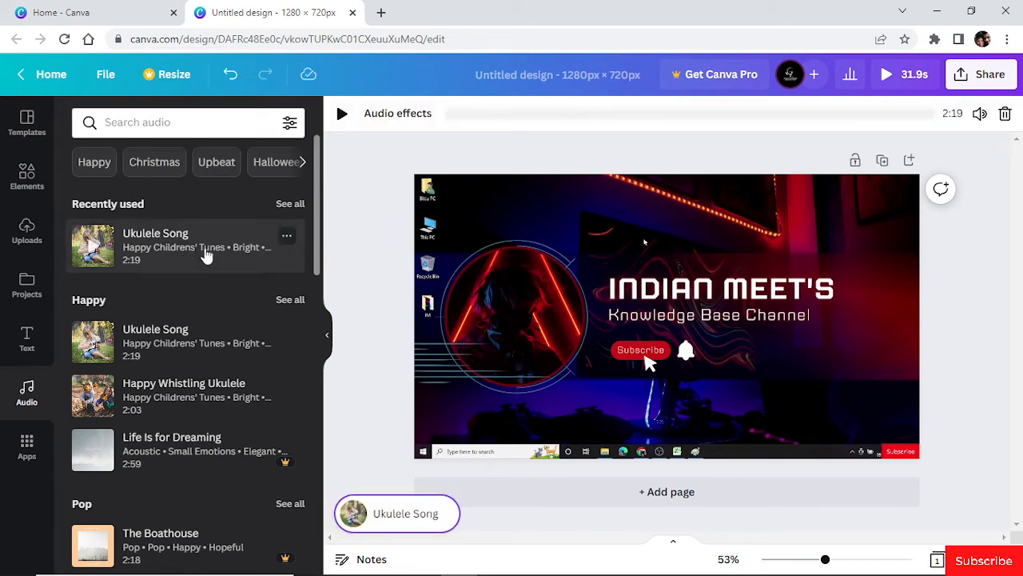
left_click_drag(168, 252, 526, 136)
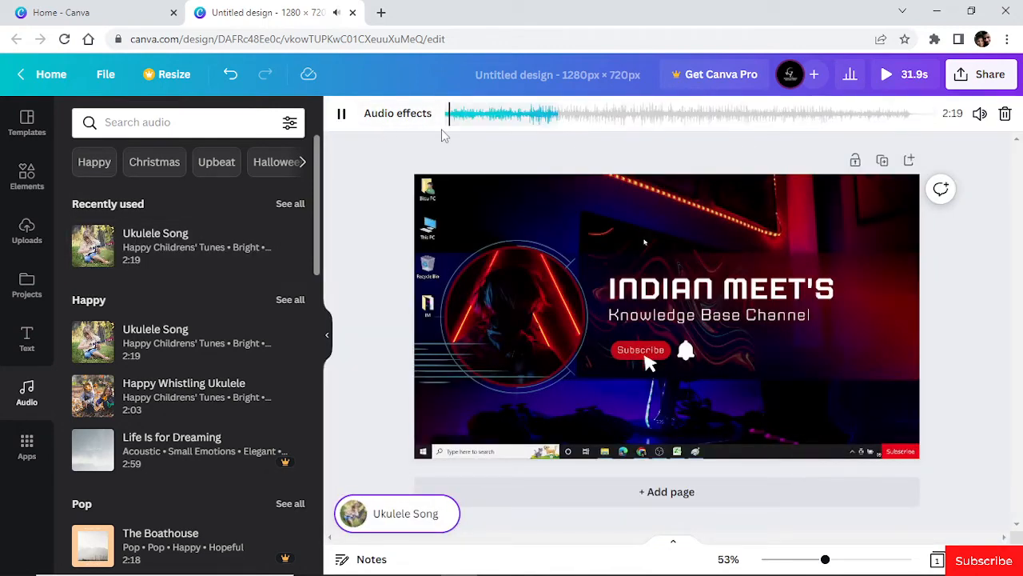
- Lower the volume of the Ukulele Song track to 5
left_click(978, 115)
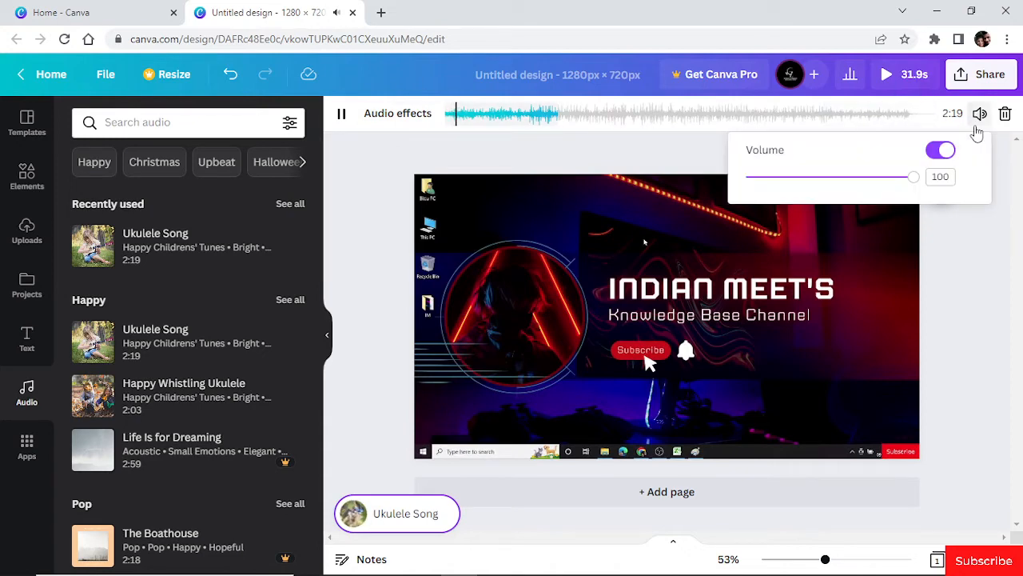
left_click_drag(911, 177, 750, 179)
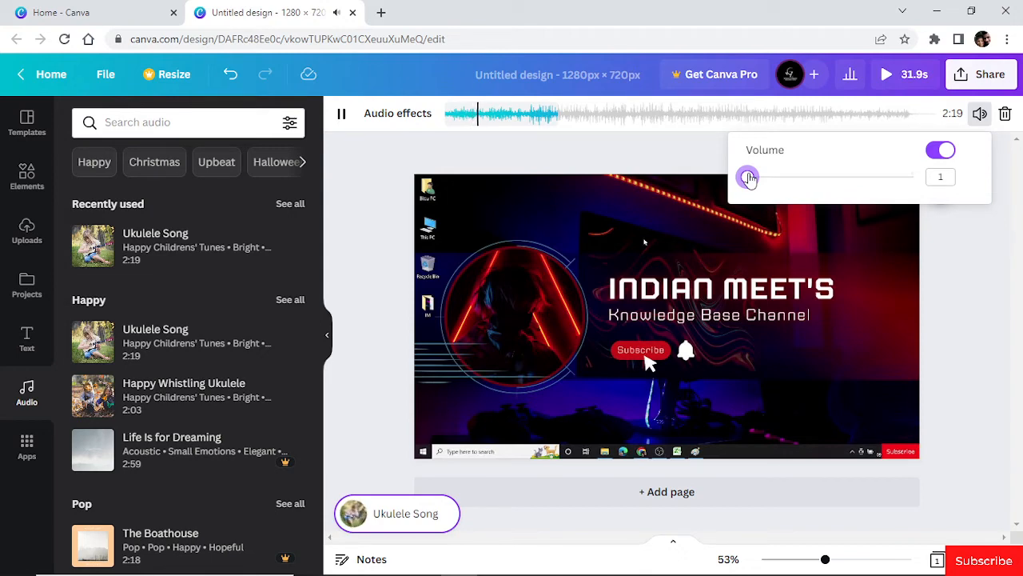
left_click_drag(749, 178, 750, 178)
left_click_drag(750, 178, 756, 179)
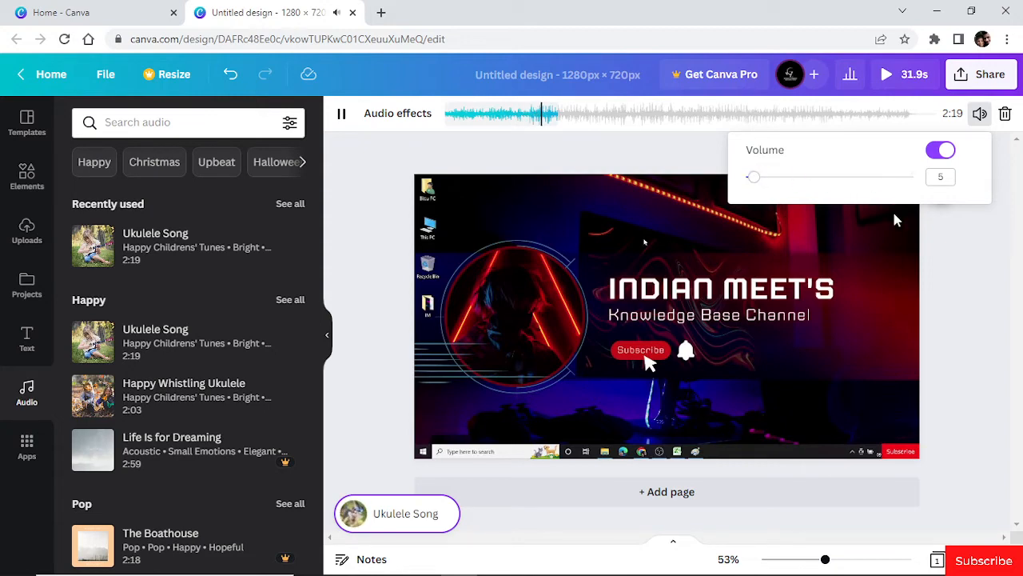
left_click(958, 245)
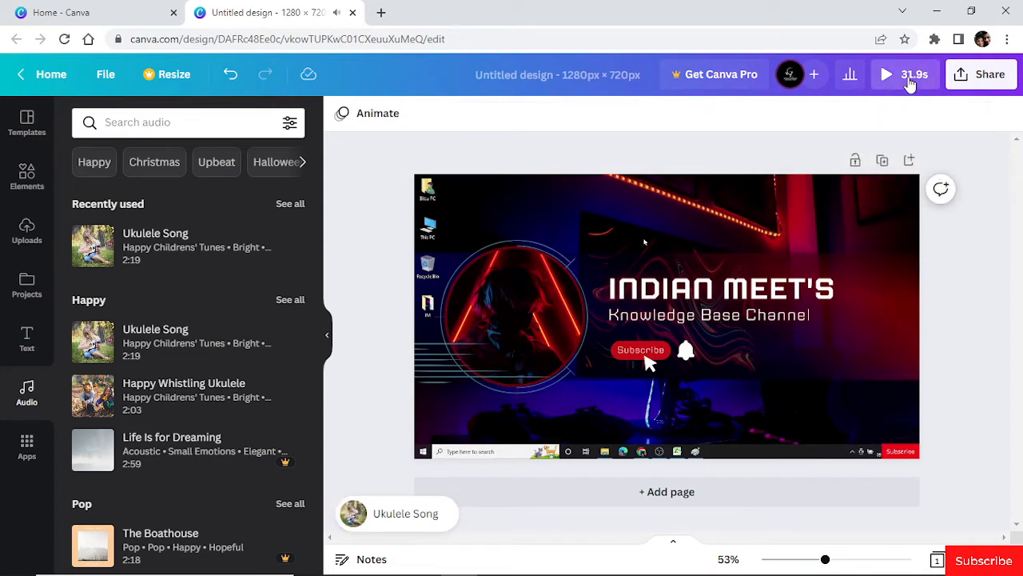
- Preview the video with its background music, pausing and resuming playback to check the sound
left_click(910, 78)
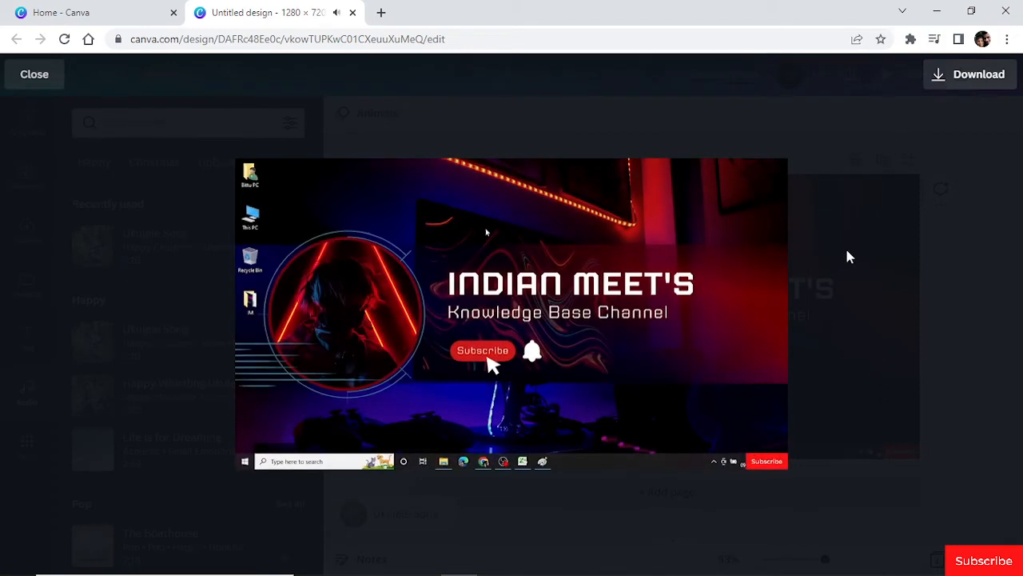
left_click(264, 453)
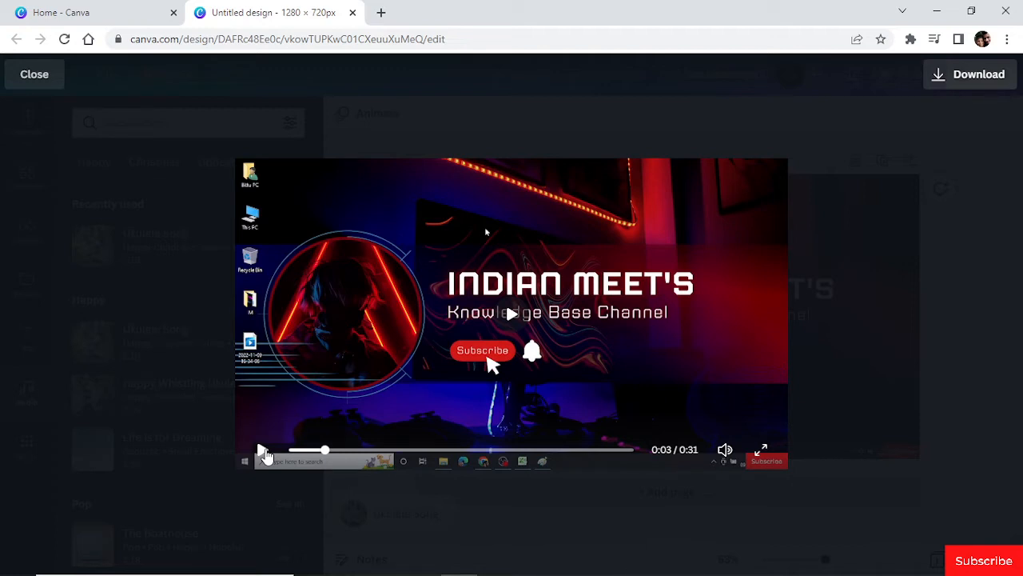
left_click(264, 451)
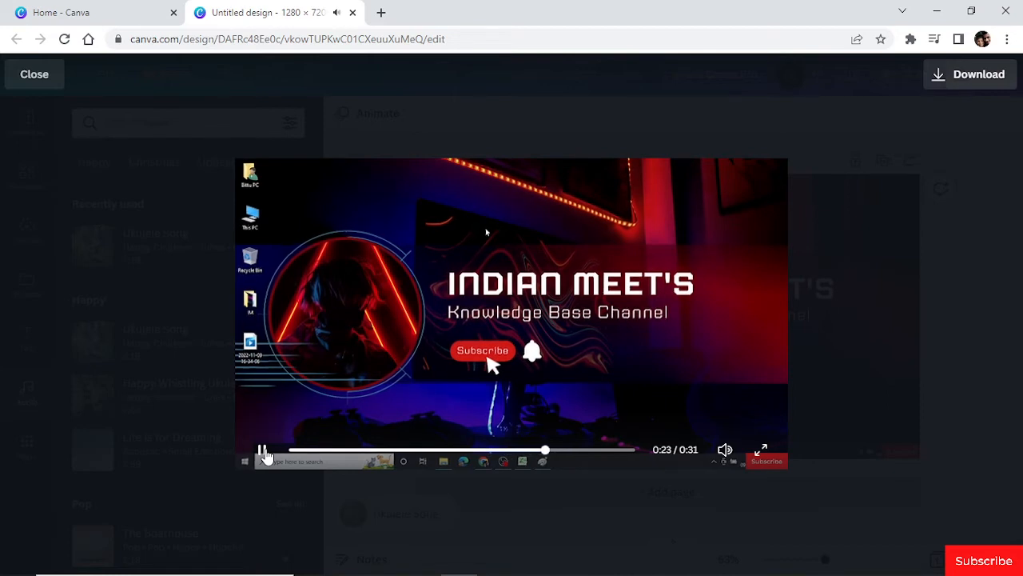
left_click(263, 452)
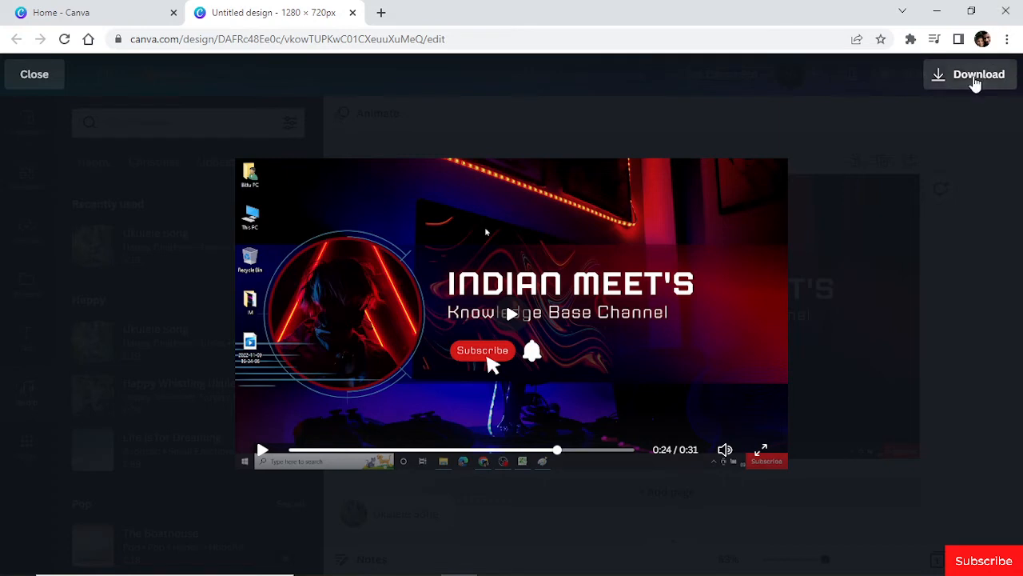
- Download the finished design with MP4 Video as the file type
left_click(975, 80)
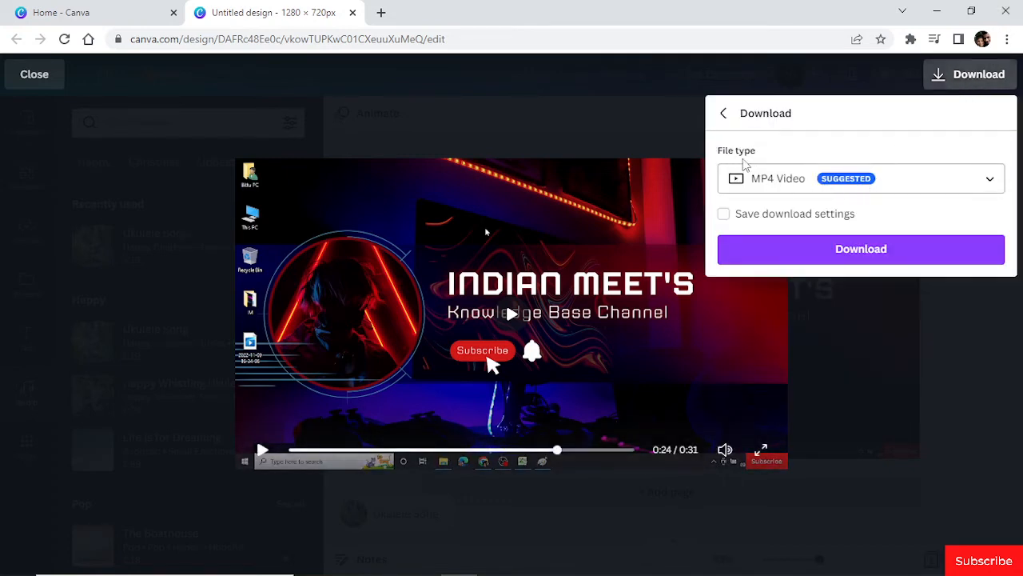
left_click(803, 187)
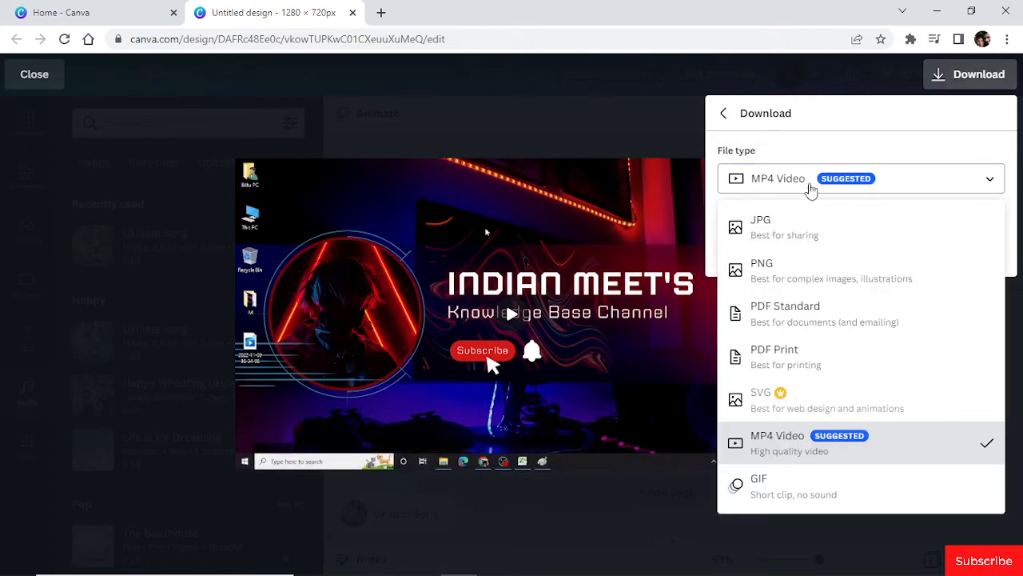
left_click(853, 186)
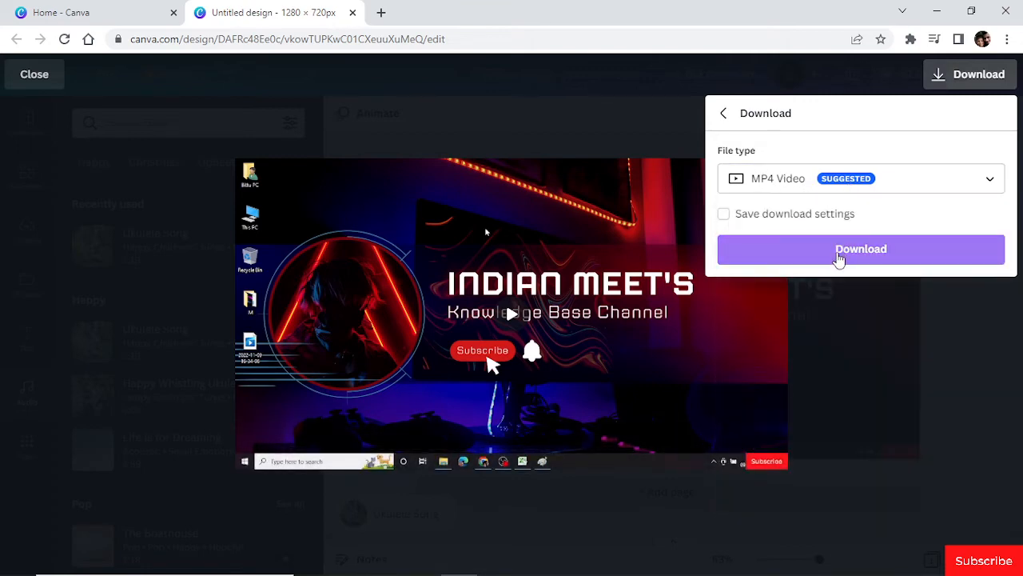
left_click(838, 255)
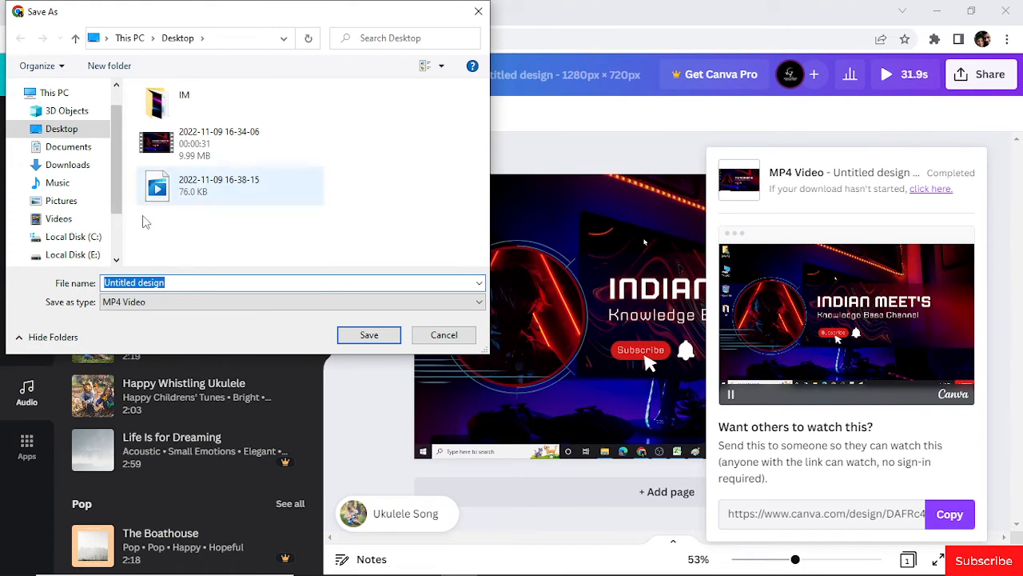
type("IM")
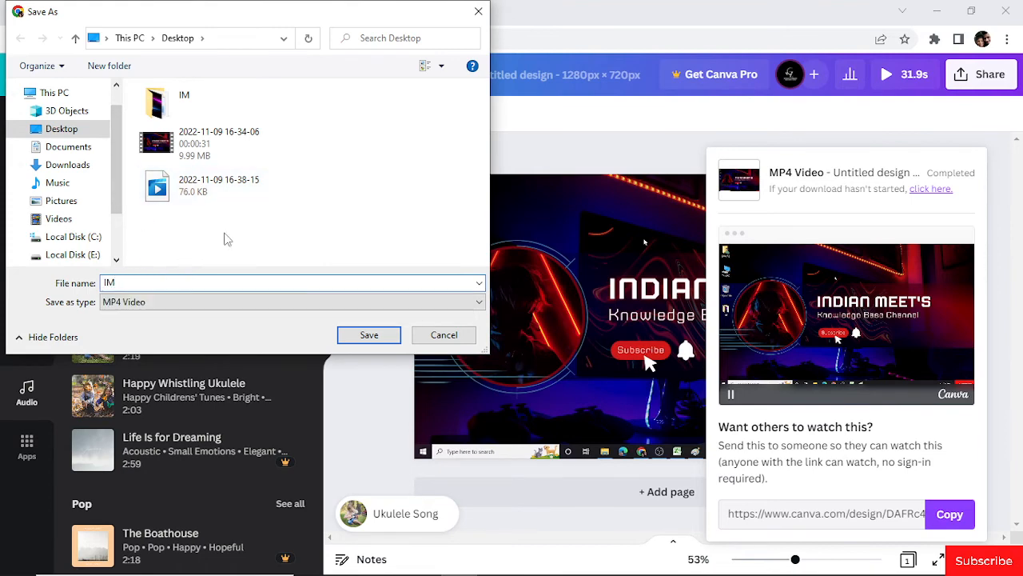
left_click(358, 335)
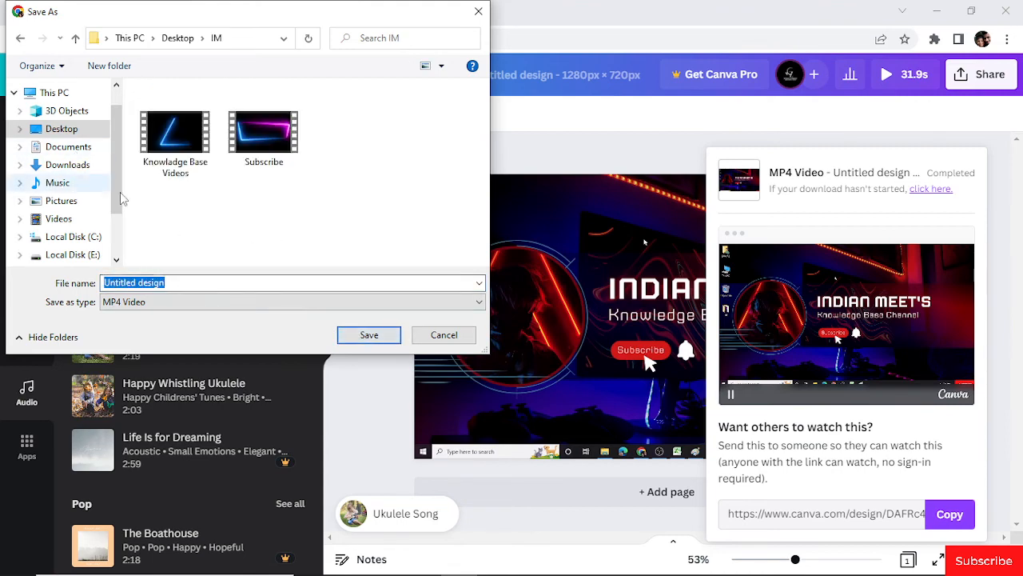
left_click(75, 130)
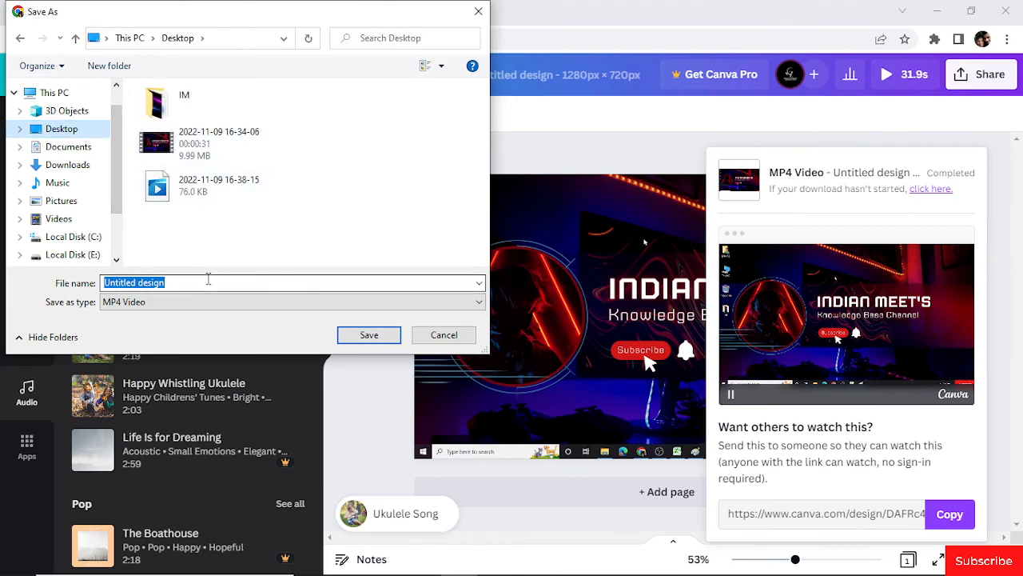
- Save the downloaded MP4 video on the Desktop under the file name ssssss
type("ssssss")
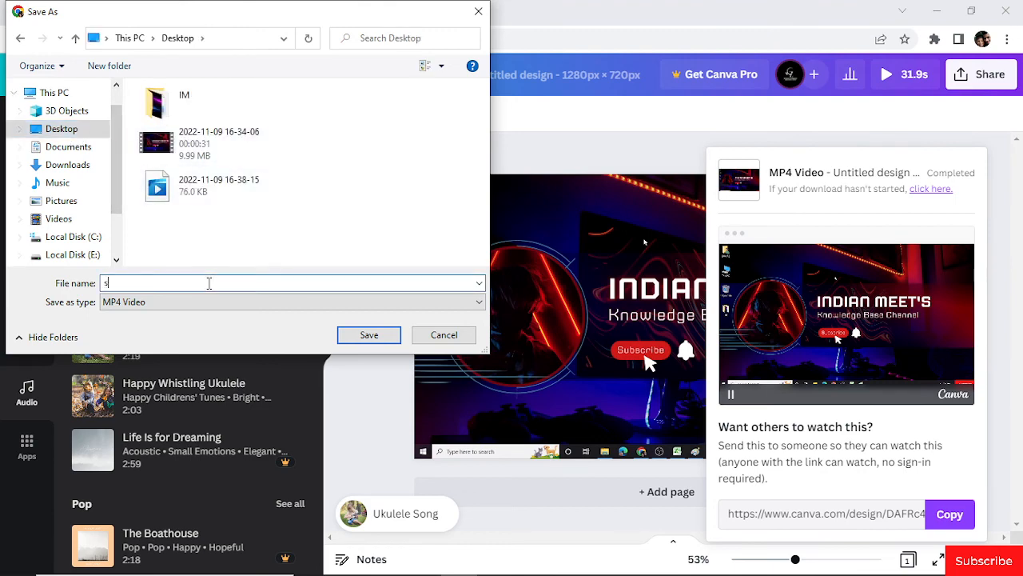
left_click(371, 335)
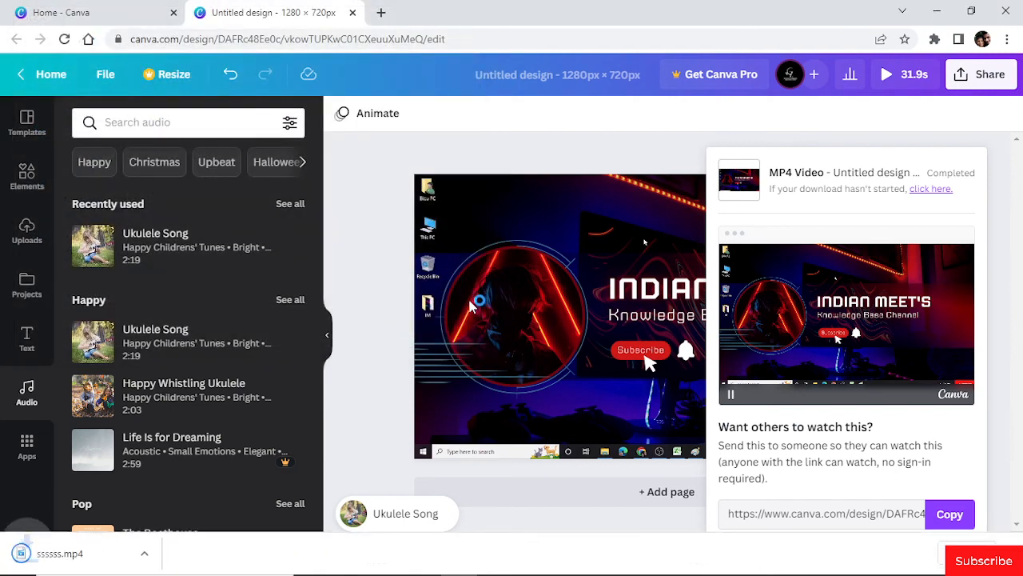
- Switch to the Windows desktop to check the exported ssssss video file, and return to Canva in the browser
left_click(939, 14)
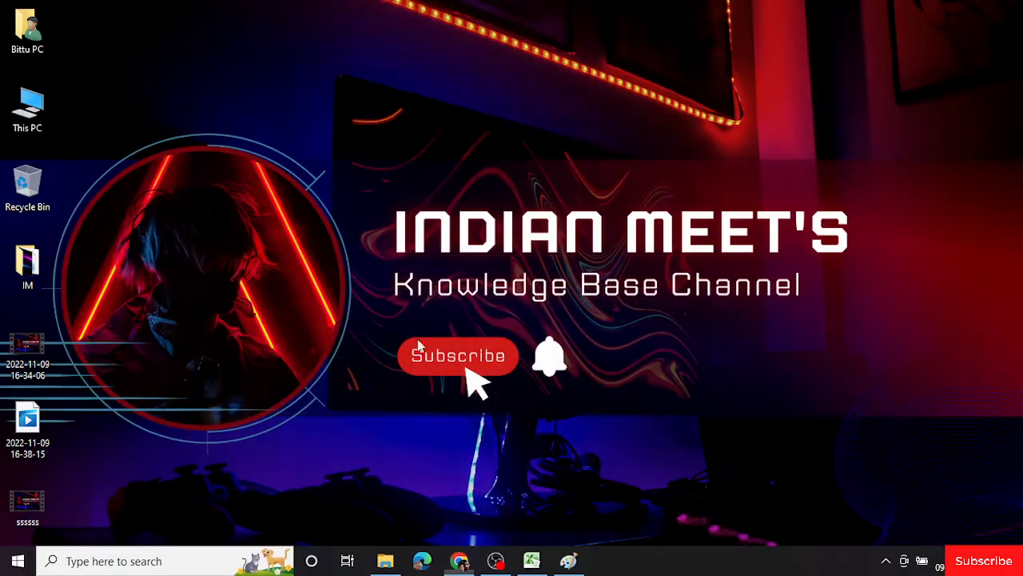
left_click(26, 522)
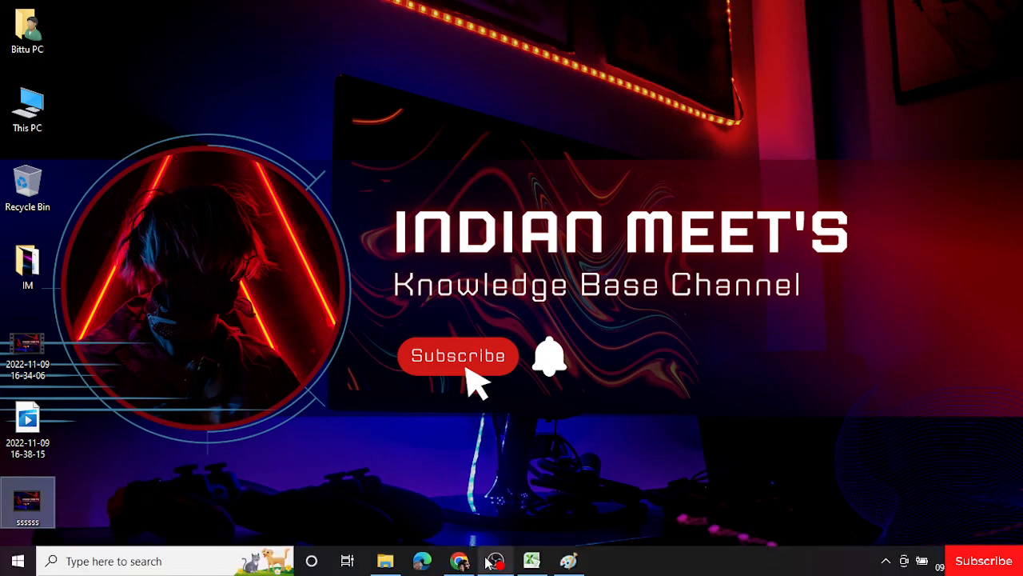
left_click(491, 559)
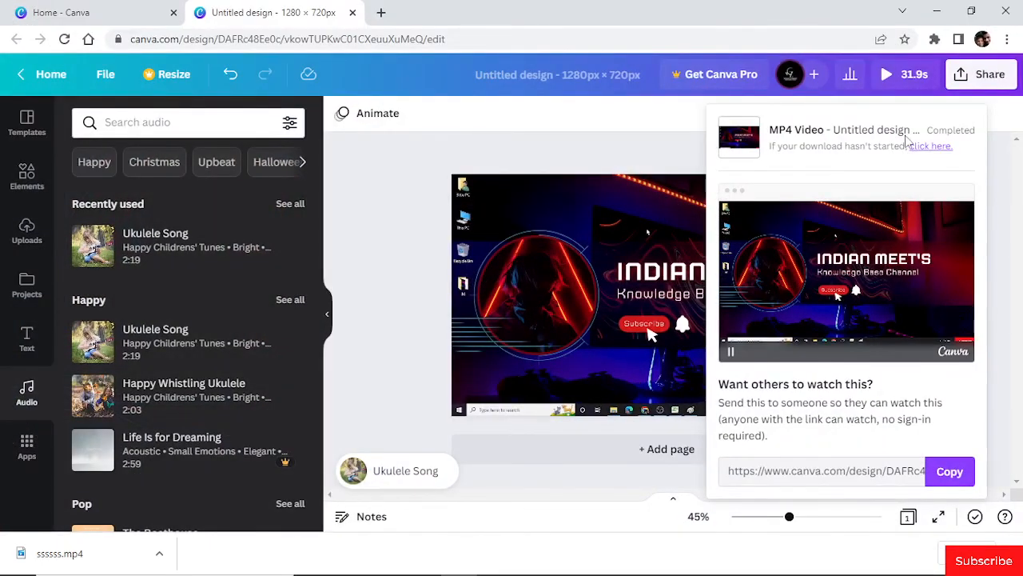
- Dismiss the completed download panel and close the browser's downloads bar
left_click(998, 178)
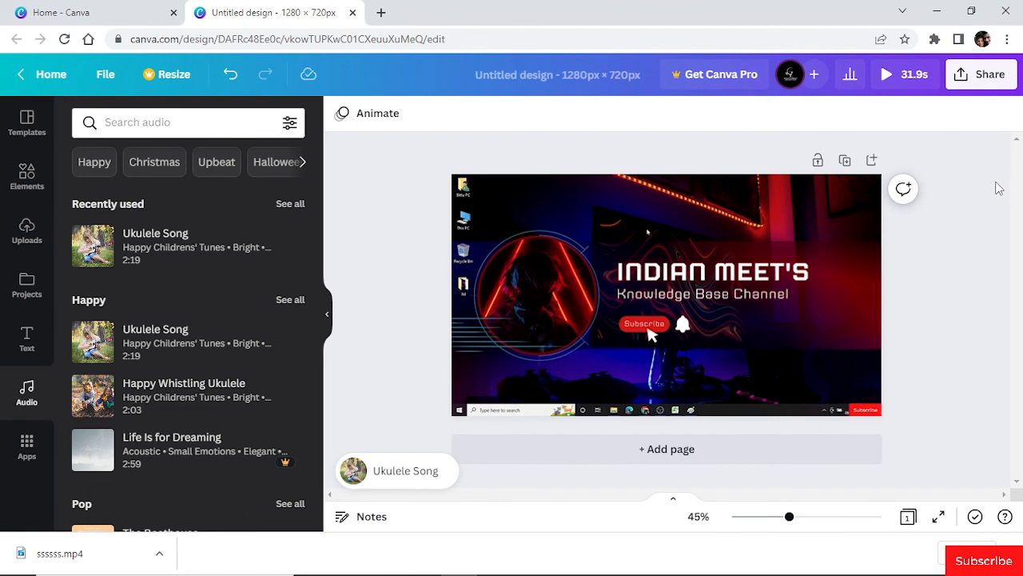
left_click(1008, 553)
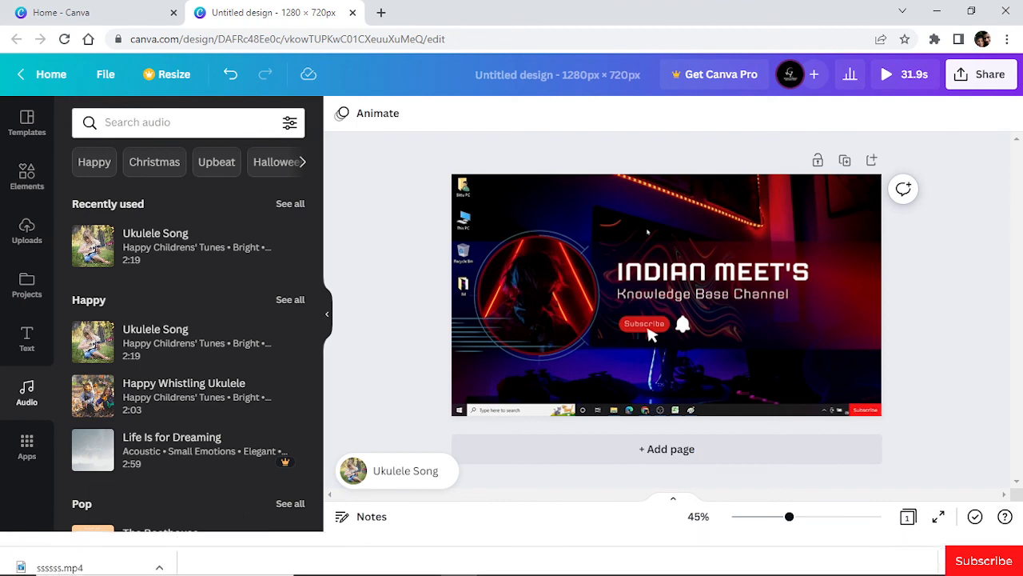